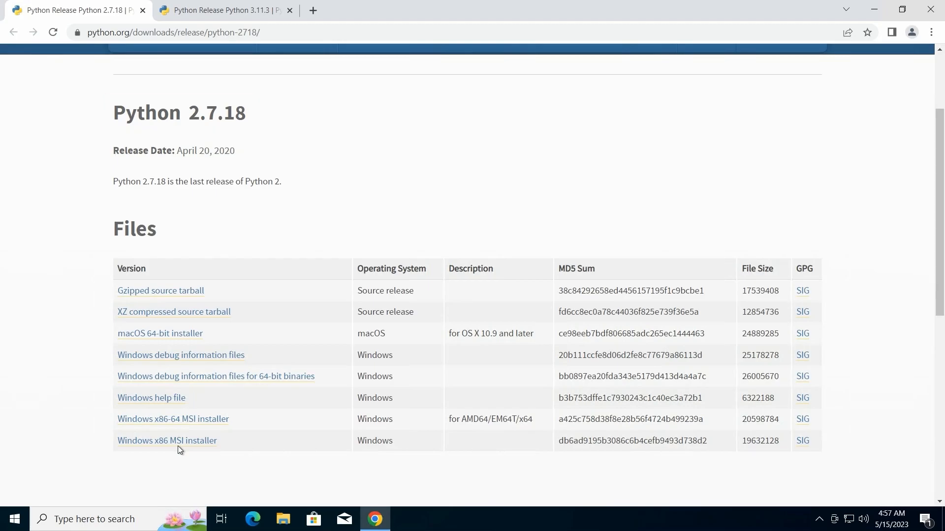
# Download the Windows x86-64 MSI installer for Python 2.7.18 and launch it from the Downloads folder
pyautogui.click(176, 418)
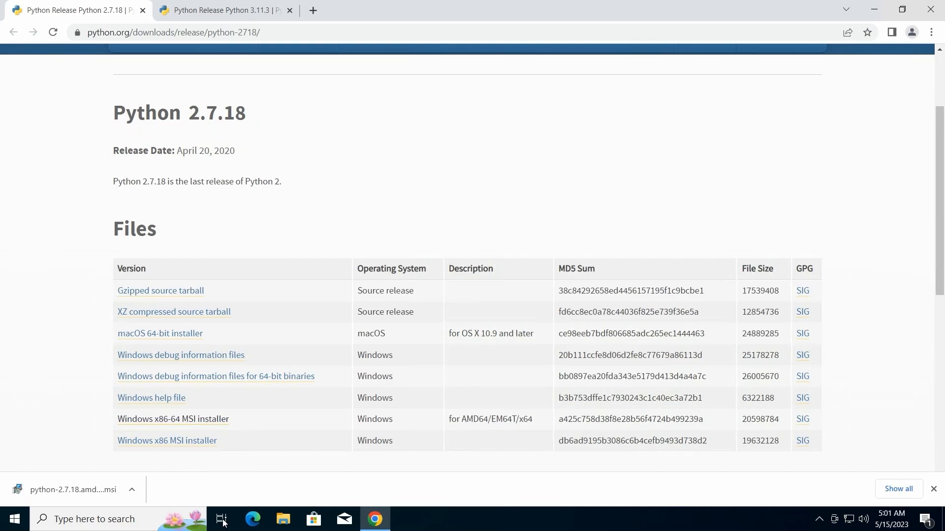
pyautogui.click(132, 489)
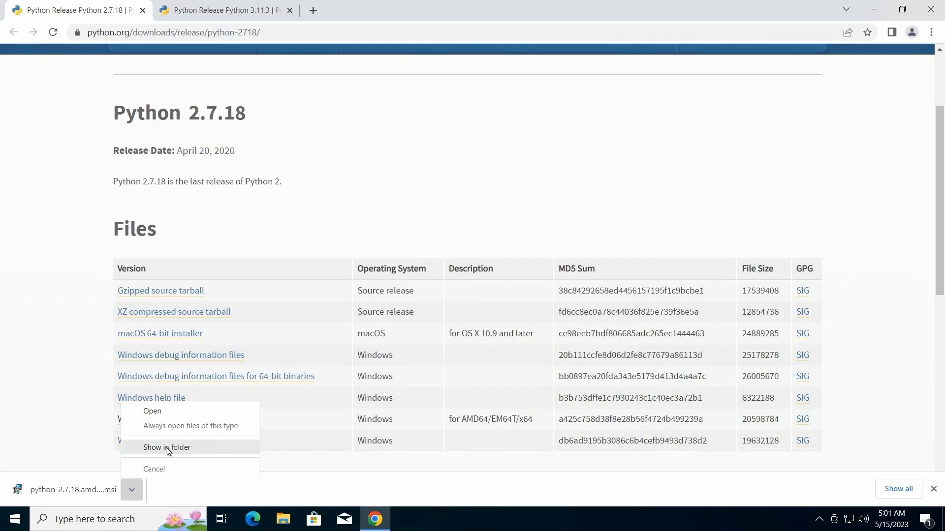
pyautogui.click(166, 447)
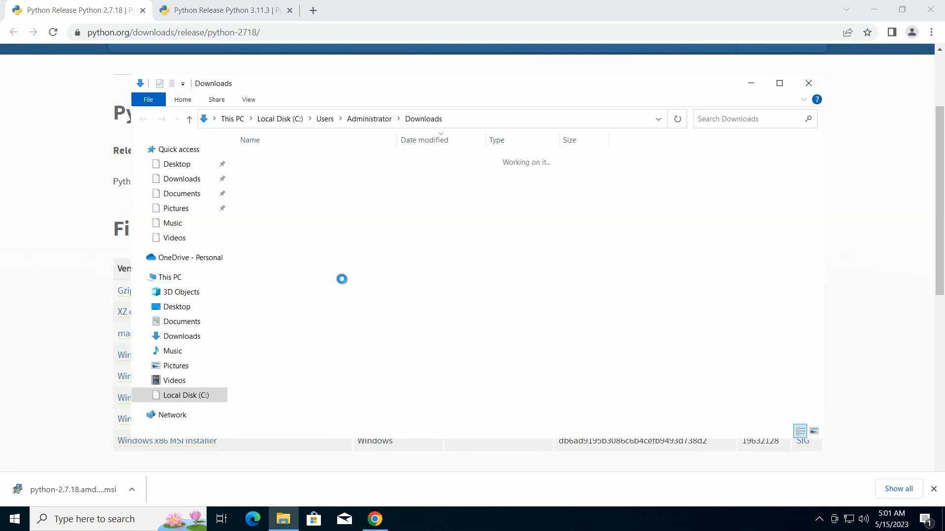
pyautogui.doubleClick(304, 176)
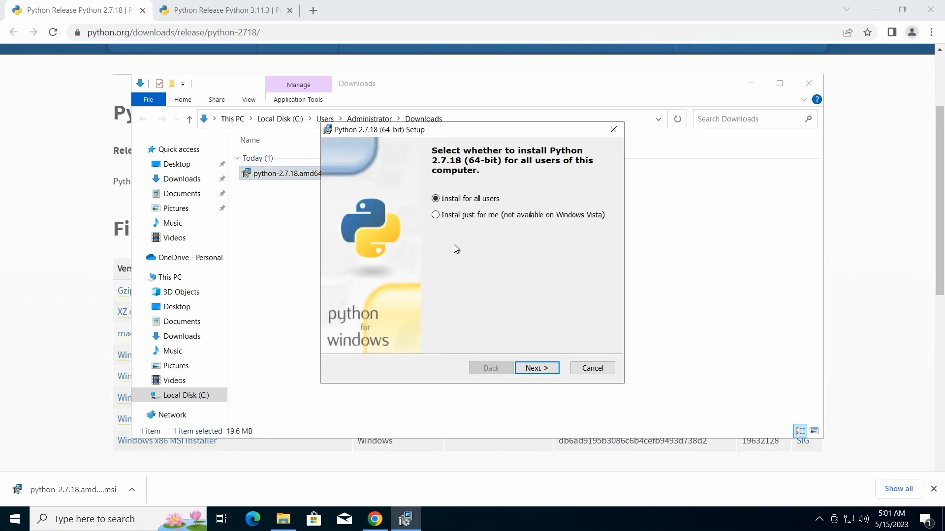
# Install Python 2.7.18 for all users in C:\Python27\ with the Add python.exe to Path feature installed on the local hard drive
pyautogui.click(537, 368)
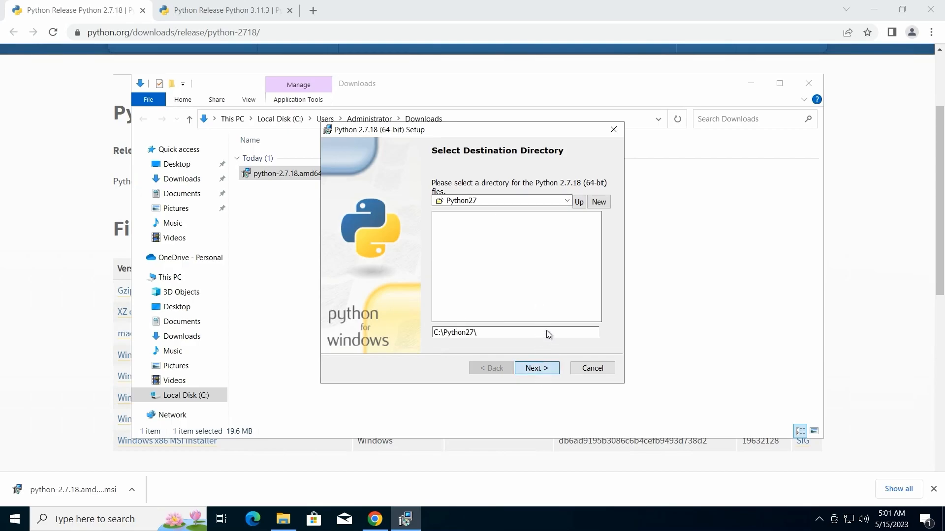
pyautogui.click(538, 368)
pyautogui.scroll(-1, 607, 254)
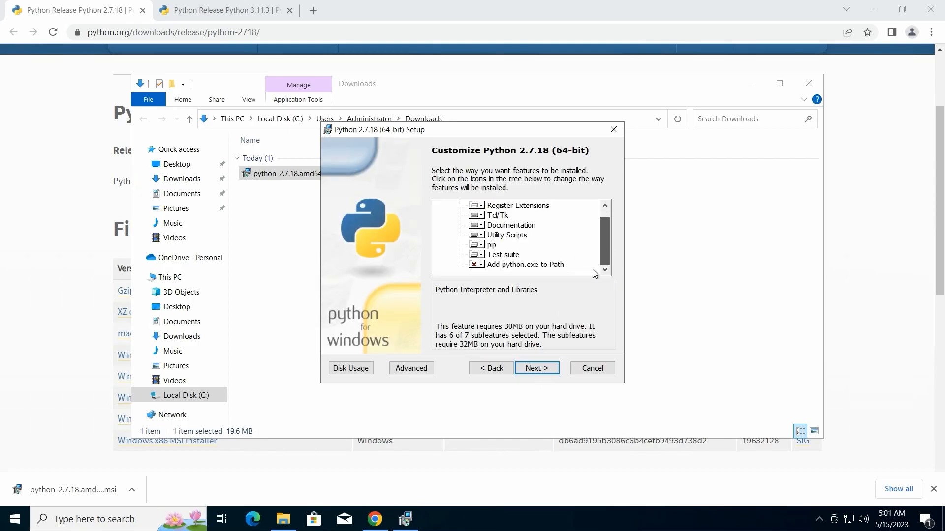
pyautogui.click(477, 265)
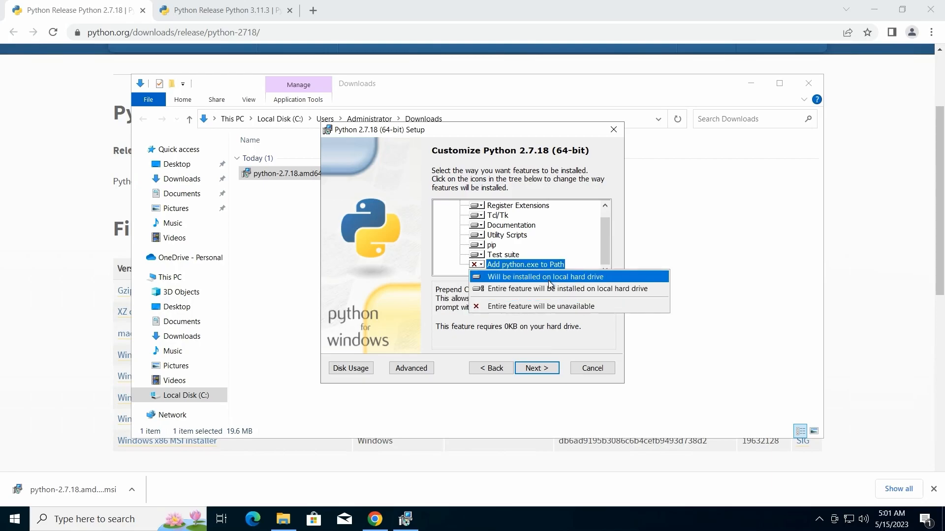
pyautogui.click(568, 280)
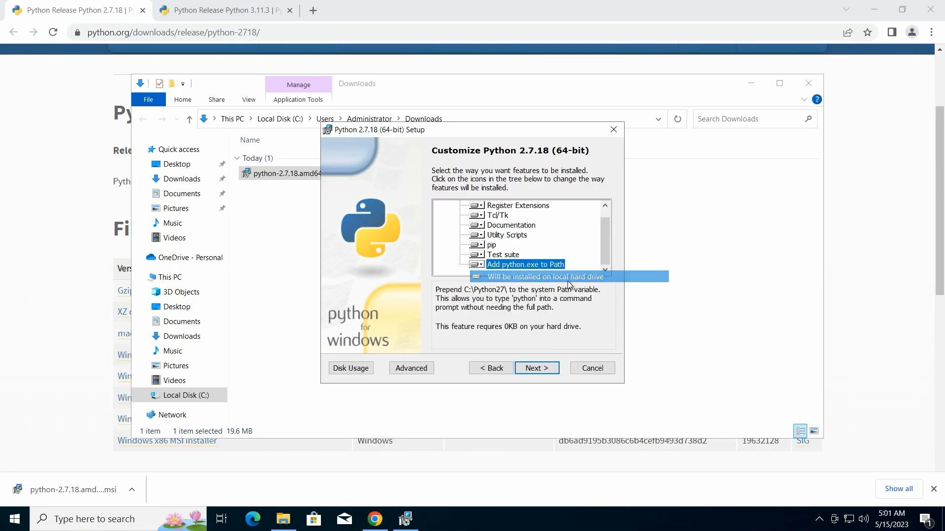
pyautogui.click(536, 369)
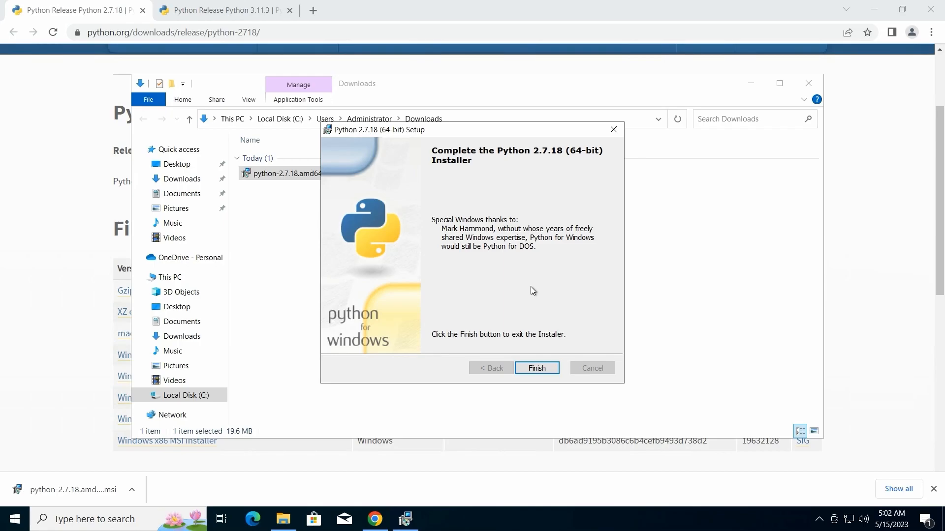
pyautogui.click(537, 368)
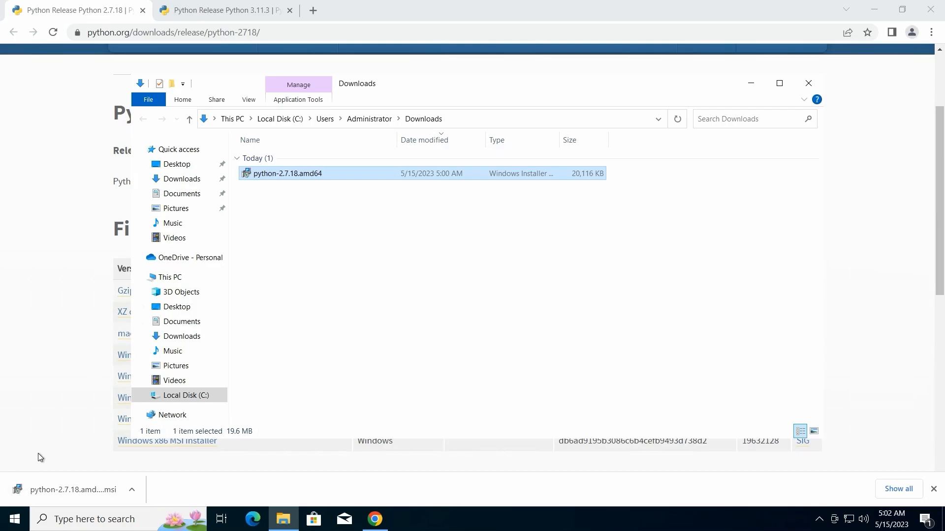
# Open Command Prompt and check the installed Python version with python -V
pyautogui.click(16, 520)
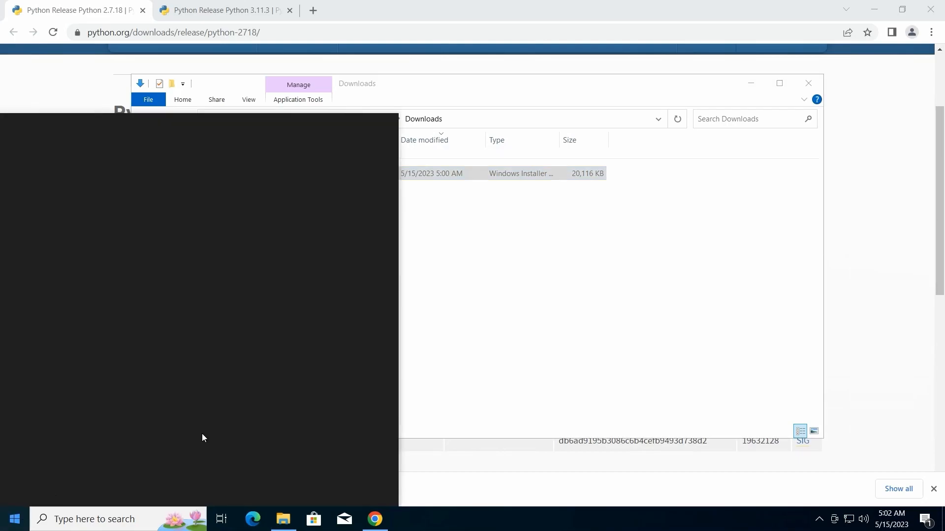
pyautogui.write('comm')
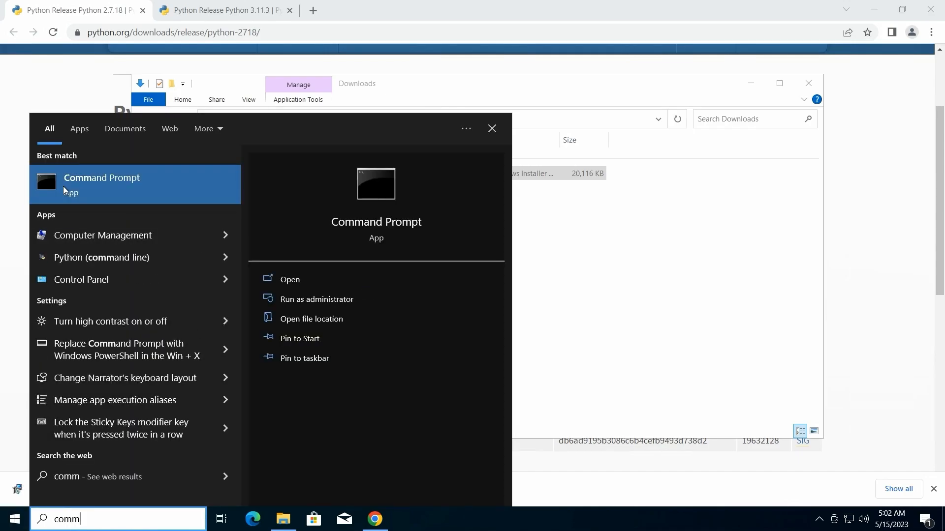
pyautogui.click(549, 234)
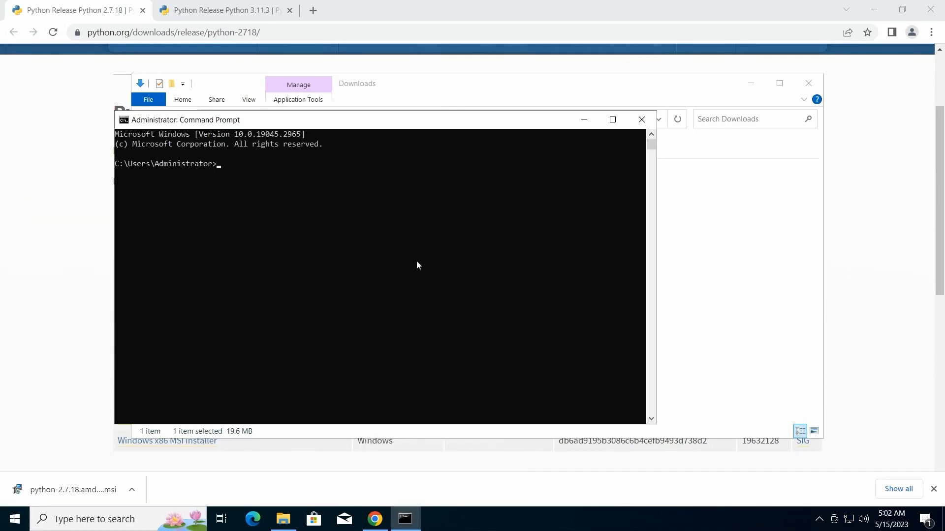
pyautogui.write('python -V')
pyautogui.press('Return')
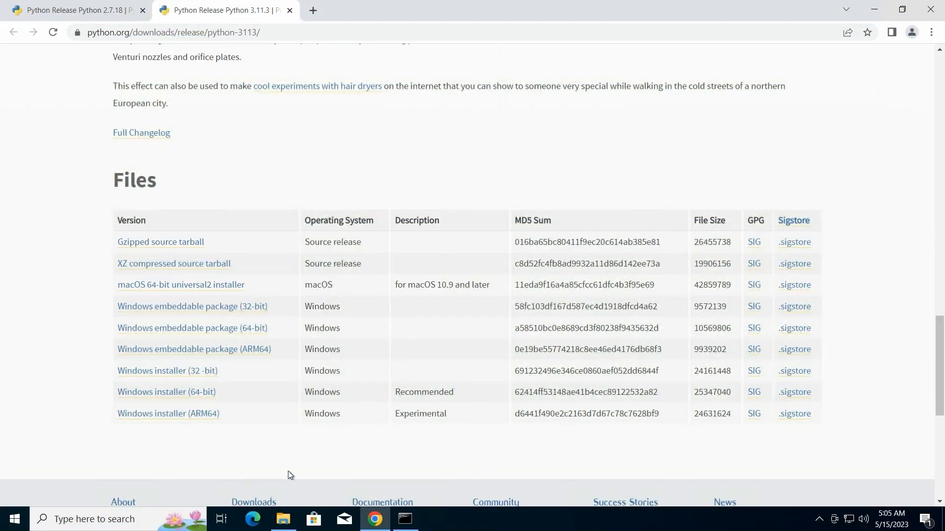
# Download the 64-bit Windows installer for Python 3.11.3 and launch it from the Downloads folder
pyautogui.click(183, 397)
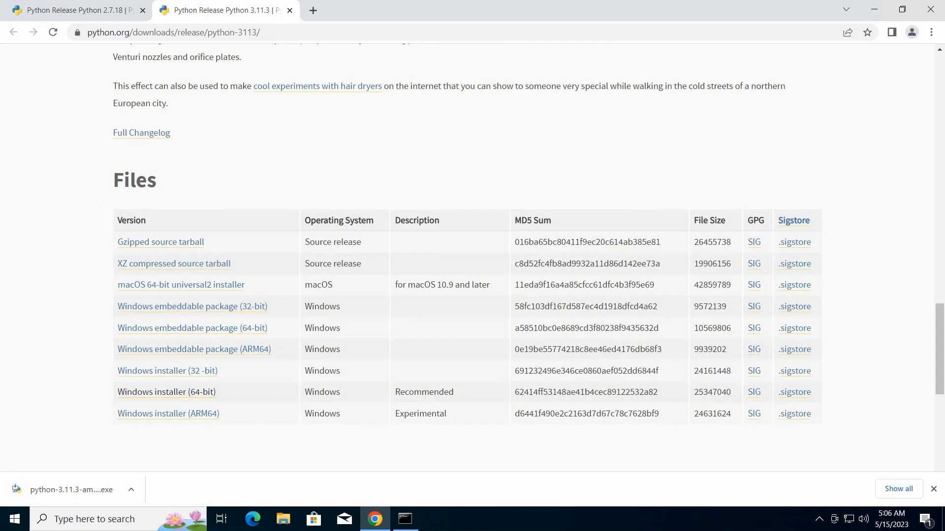
pyautogui.click(131, 490)
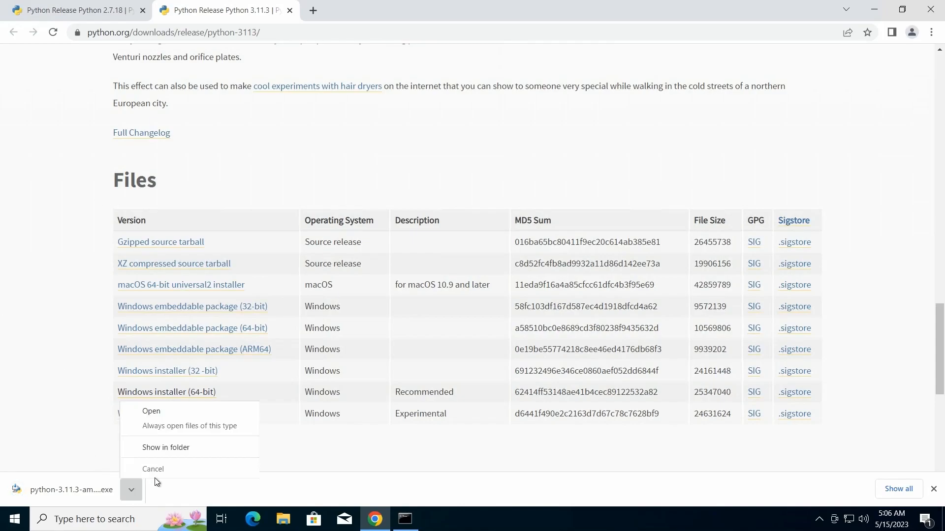
pyautogui.click(160, 448)
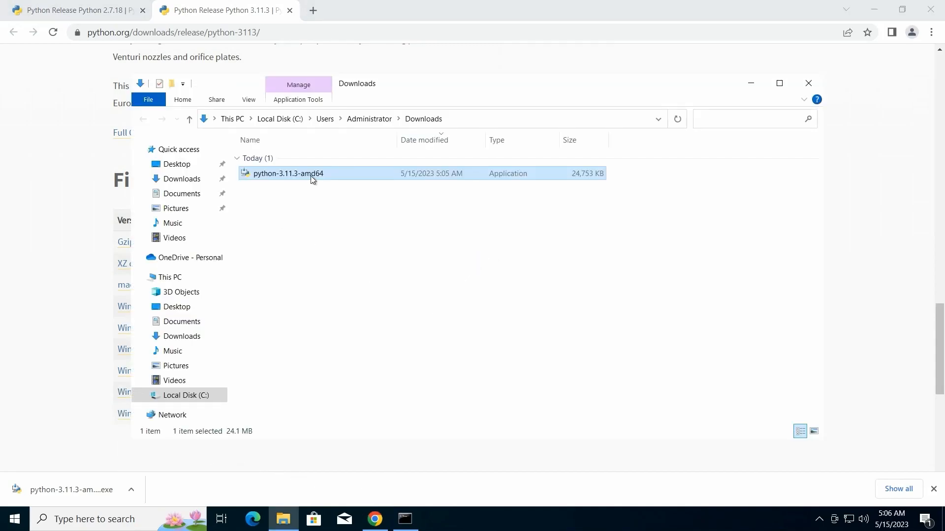
pyautogui.doubleClick(311, 176)
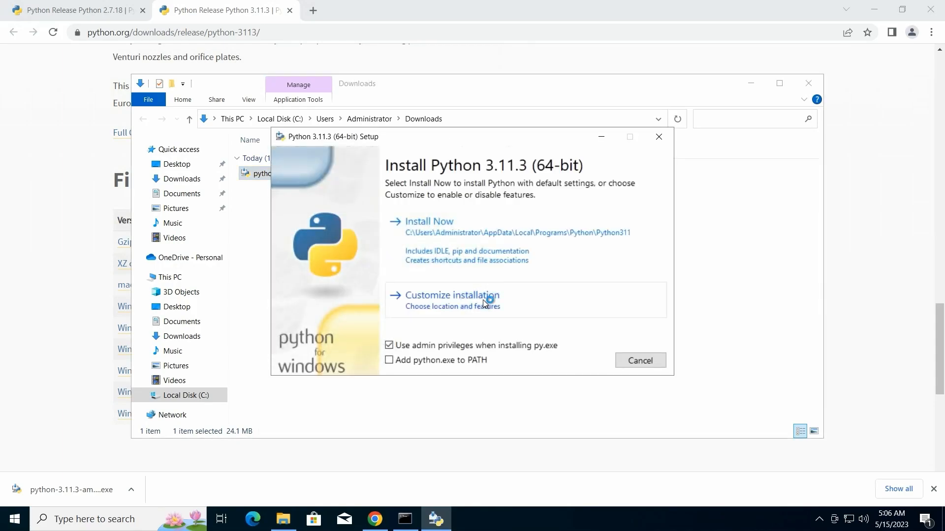
# Install Python 3.11.3 with default settings and python.exe added to PATH, disable the path length limit, and close the finished windows
pyautogui.click(396, 366)
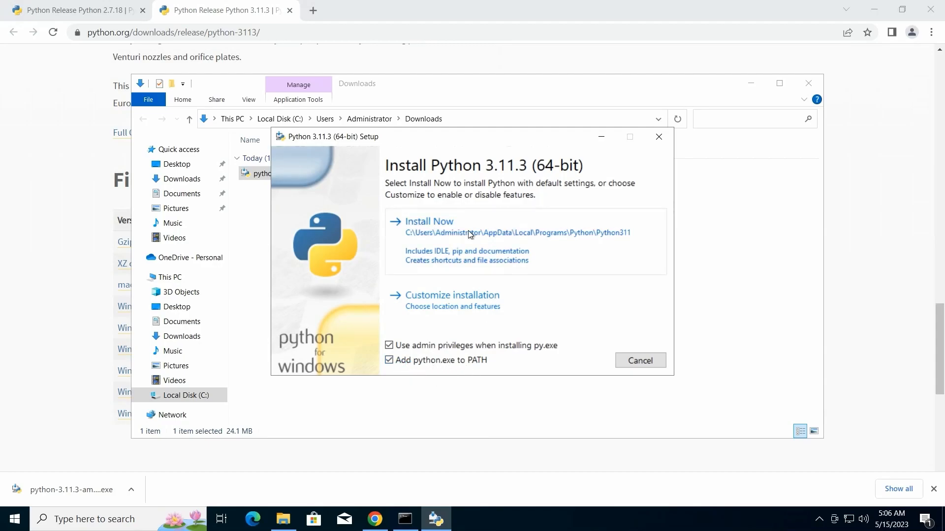
pyautogui.click(522, 229)
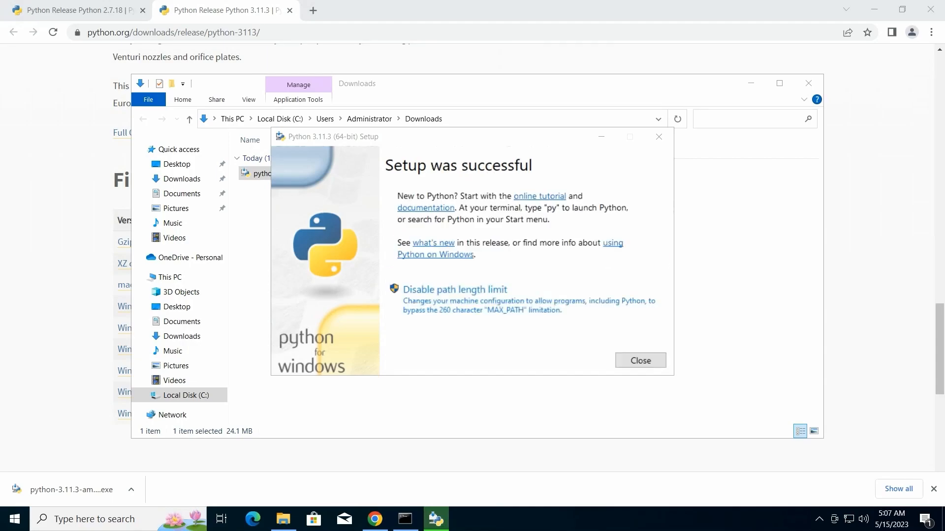
pyautogui.click(516, 294)
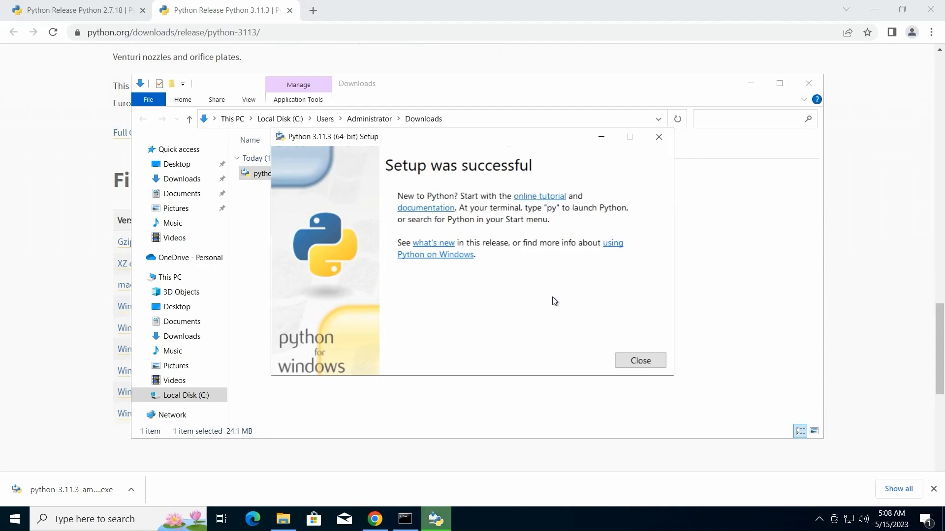
pyautogui.click(640, 361)
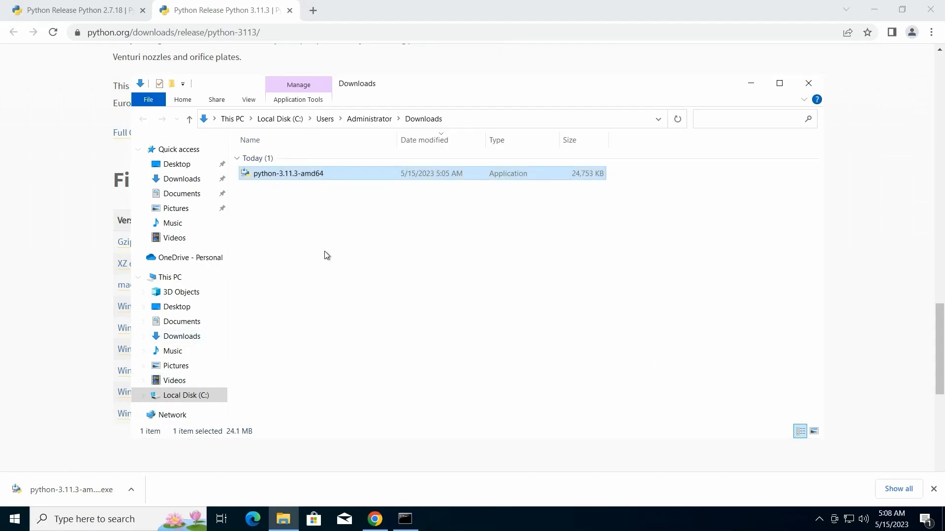
pyautogui.click(808, 81)
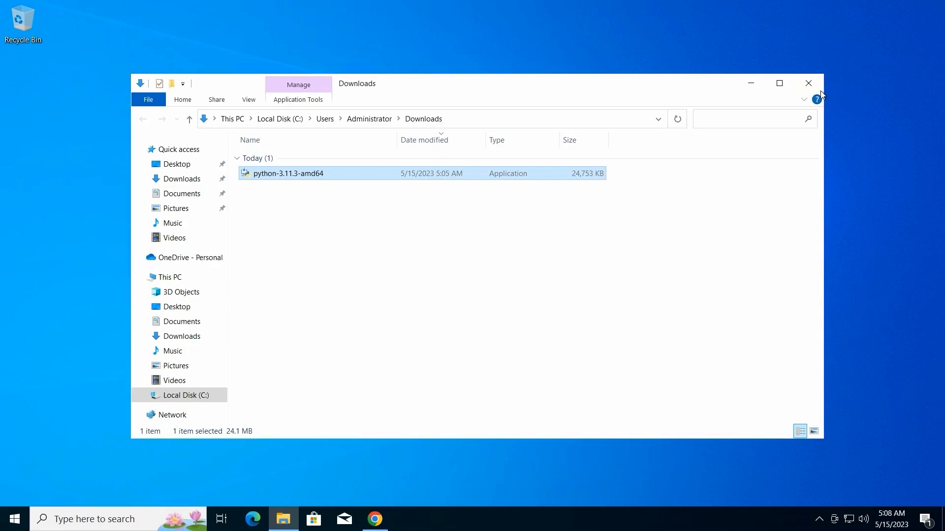
pyautogui.click(809, 82)
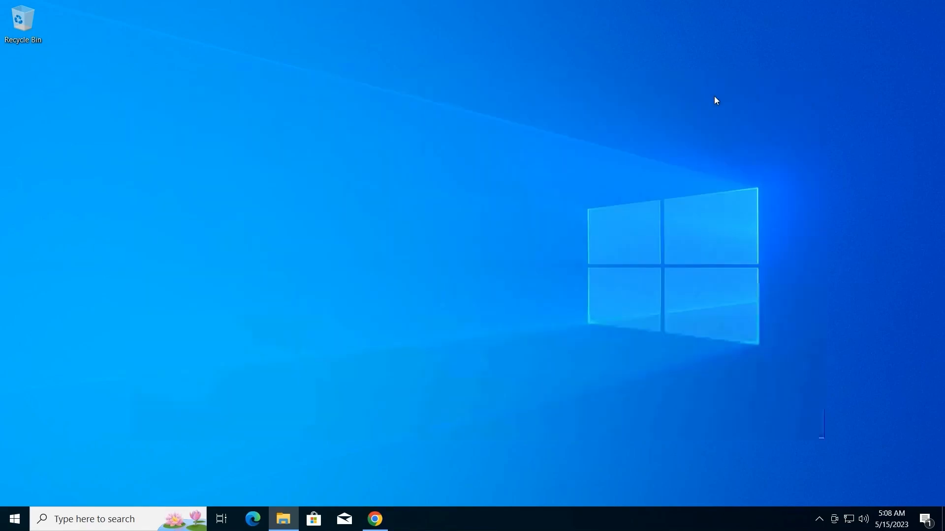
# Find the advanced system settings and open the Environment Variables dialog from there
pyautogui.click(16, 523)
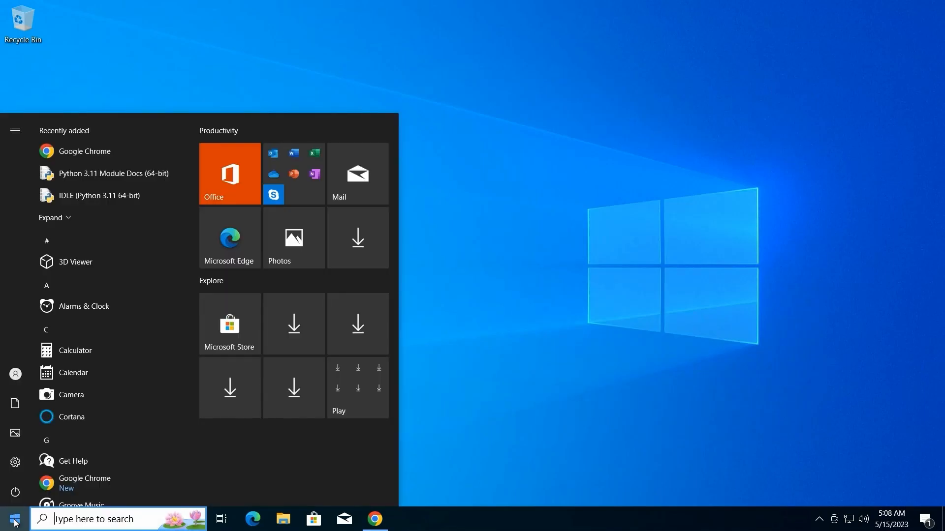
pyautogui.write('ad')
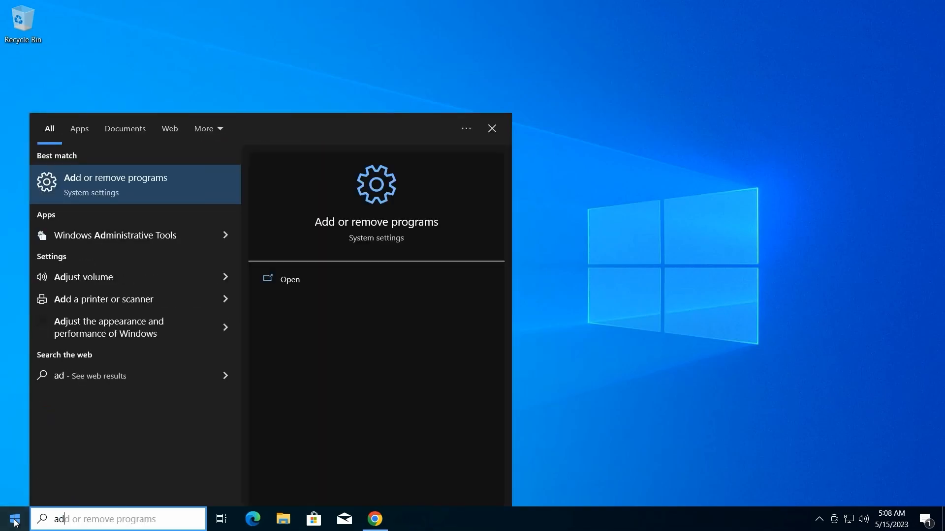
pyautogui.write('vance')
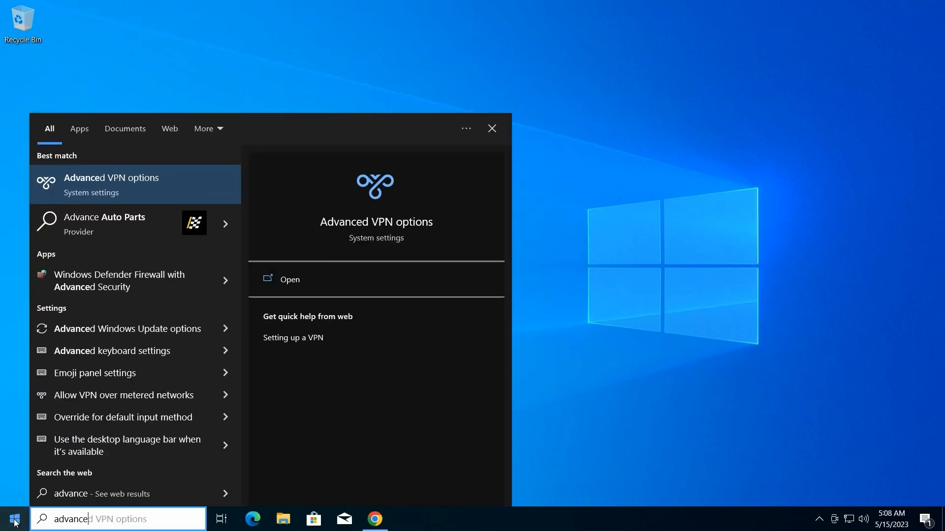
pyautogui.write('d s')
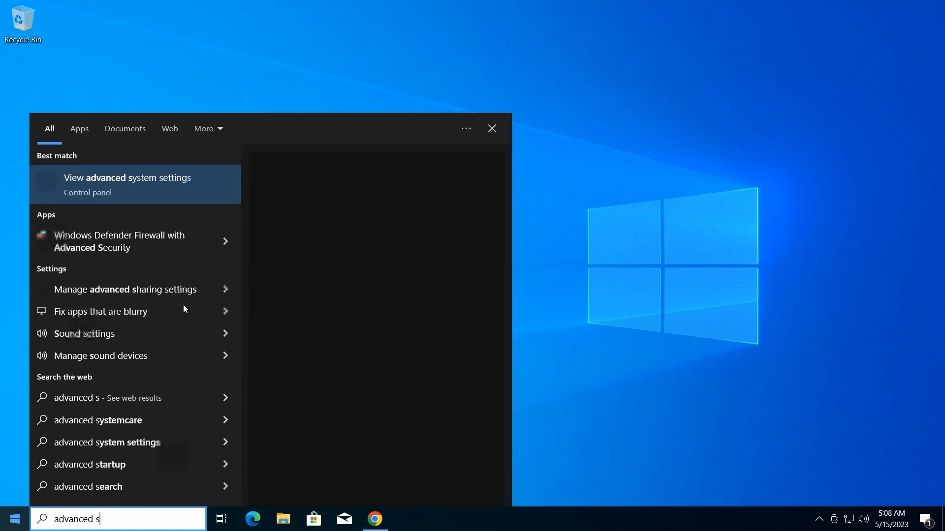
pyautogui.write('ys')
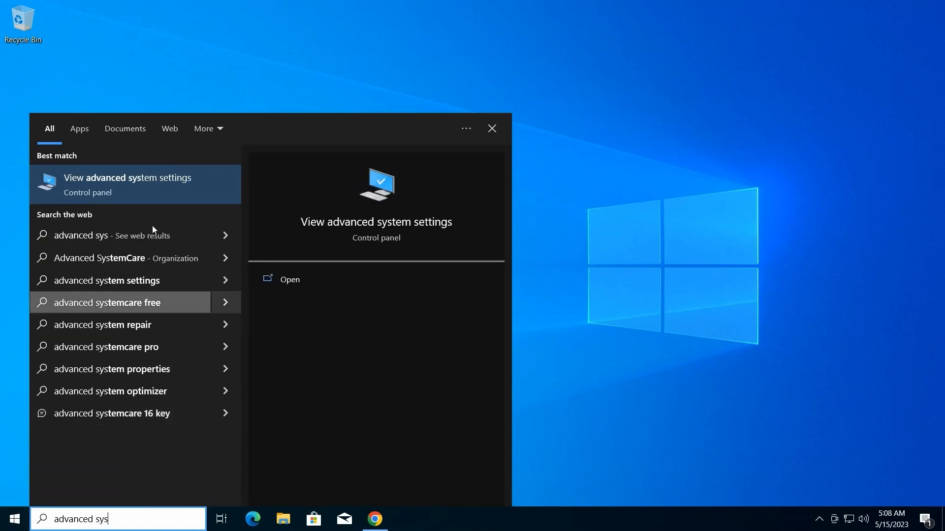
pyautogui.click(196, 186)
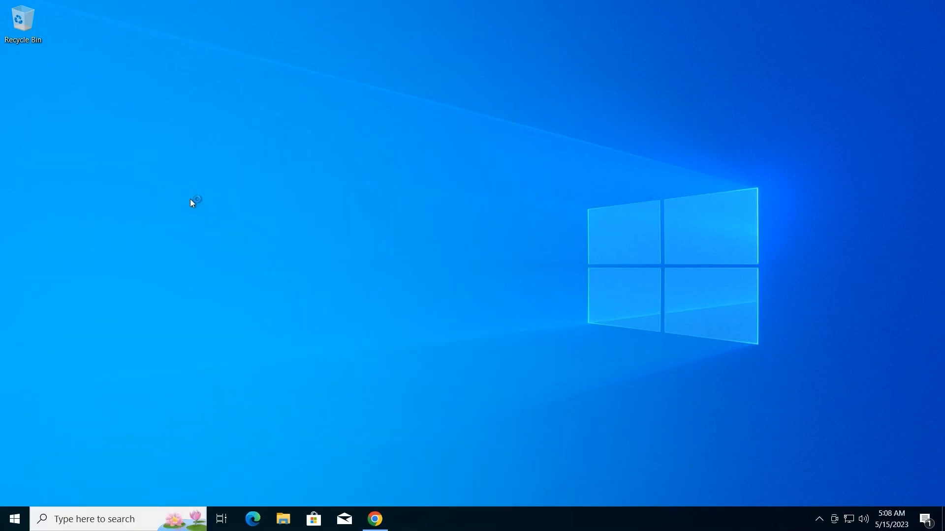
pyautogui.moveTo(156, 30); pyautogui.dragTo(360, 60)
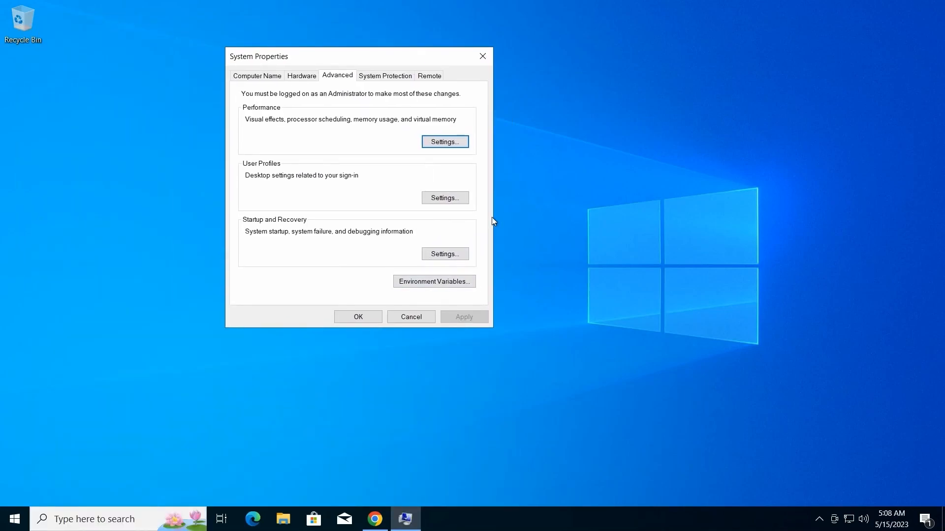
pyautogui.click(445, 283)
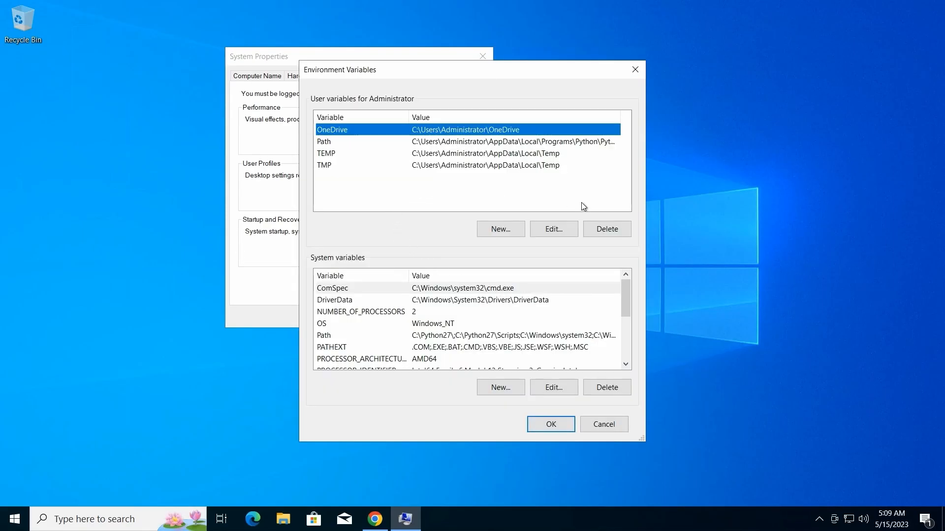
# Compare the Python folders in the Path entries of the user variables and the system variables
pyautogui.click(353, 143)
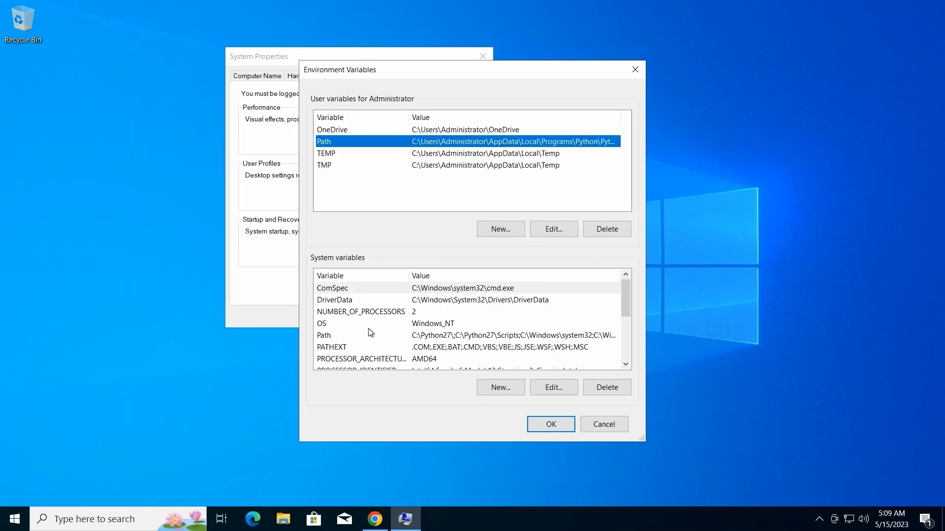
pyautogui.click(441, 336)
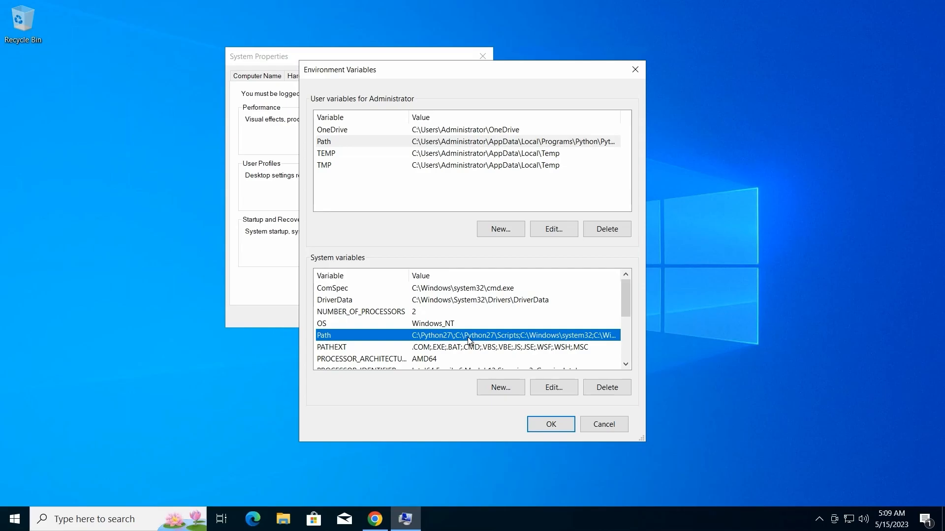
pyautogui.click(497, 144)
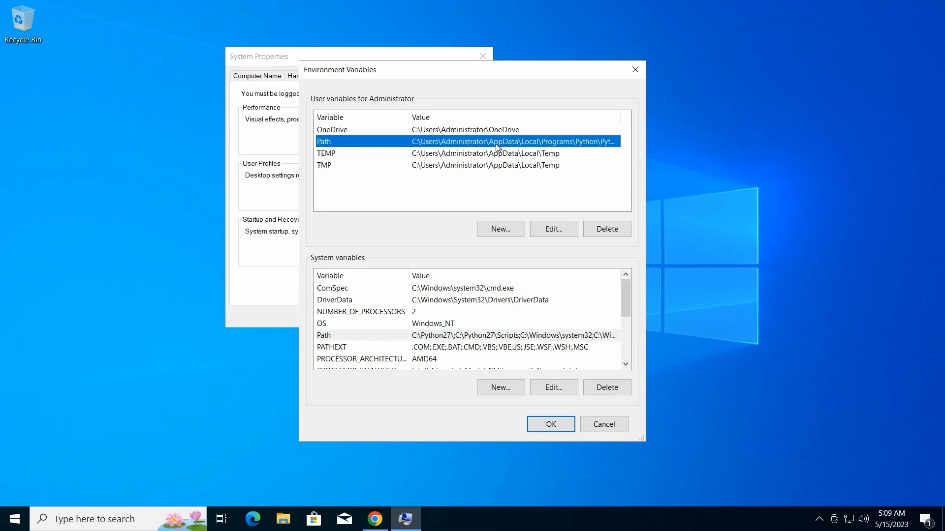
# Copy the Python311 folder path from the user Path variable and open that folder through the Run dialog
pyautogui.click(551, 233)
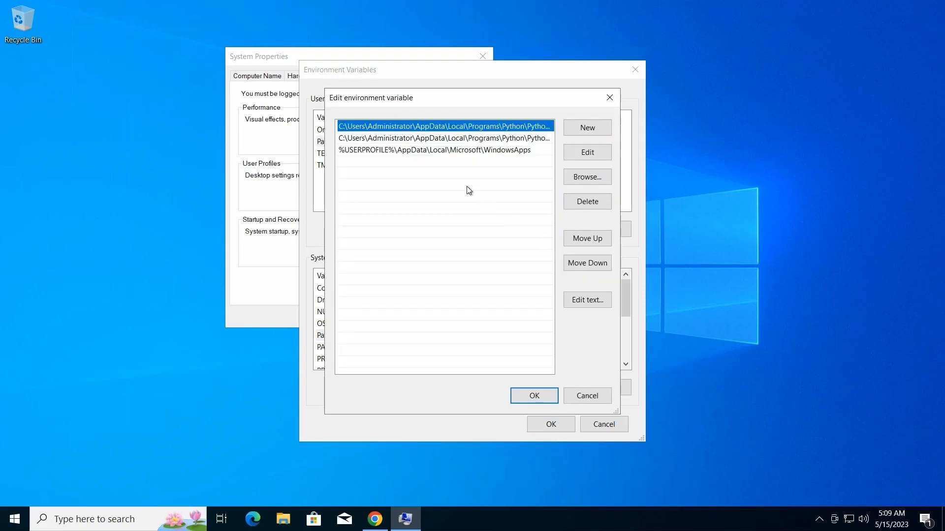
pyautogui.doubleClick(435, 139)
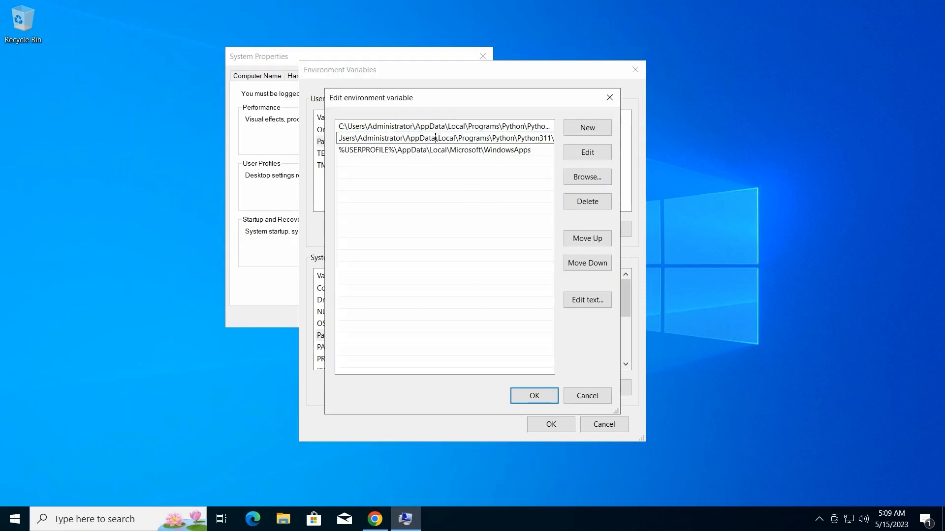
pyautogui.doubleClick(435, 138)
pyautogui.hotkey('ctrl', 'c')
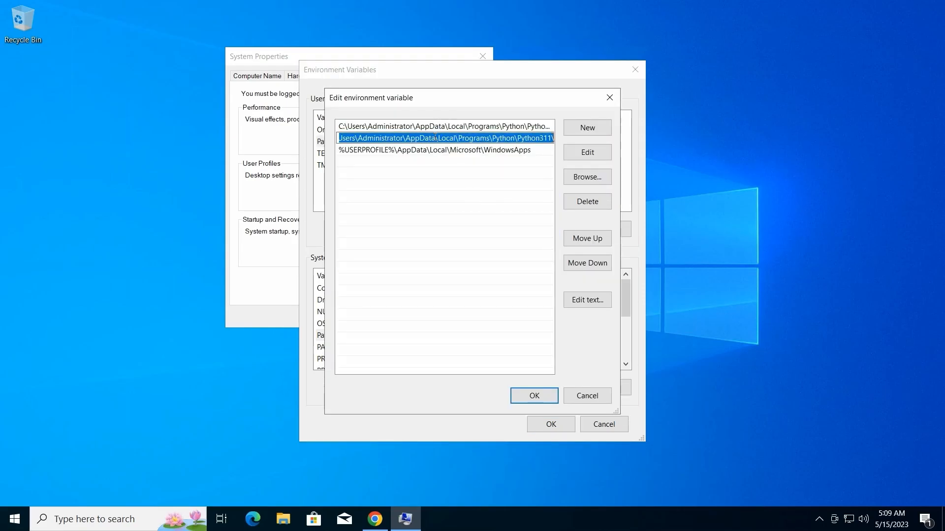
pyautogui.click(415, 205)
pyautogui.click(414, 212)
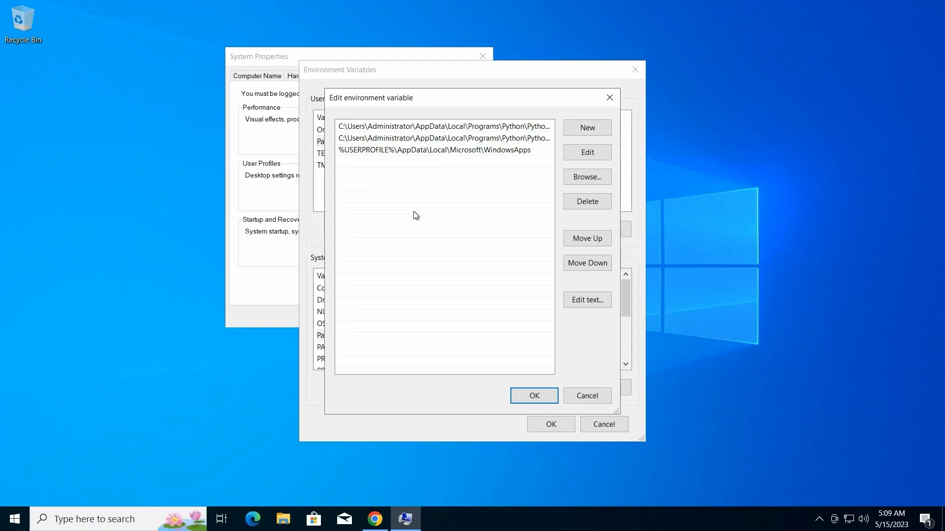
pyautogui.press('super+r')
pyautogui.hotkey('ctrl', 'v')
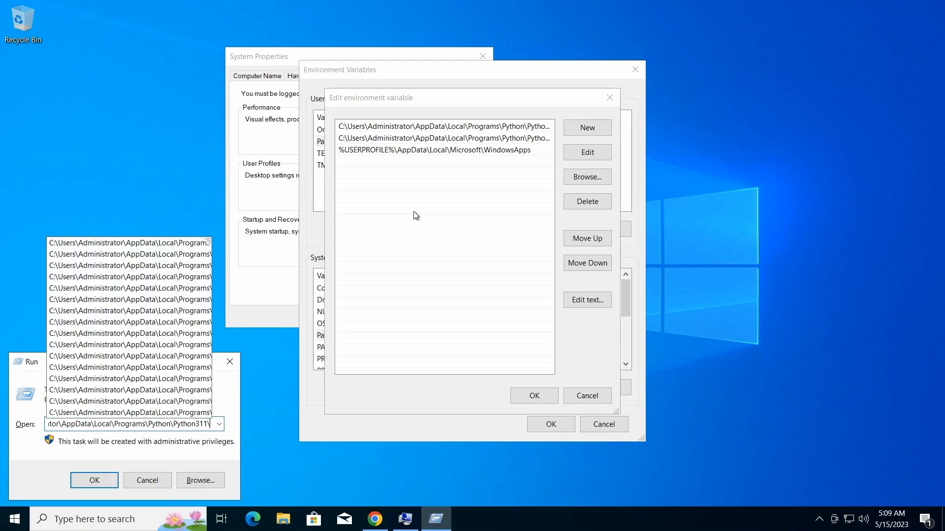
pyautogui.press('Return')
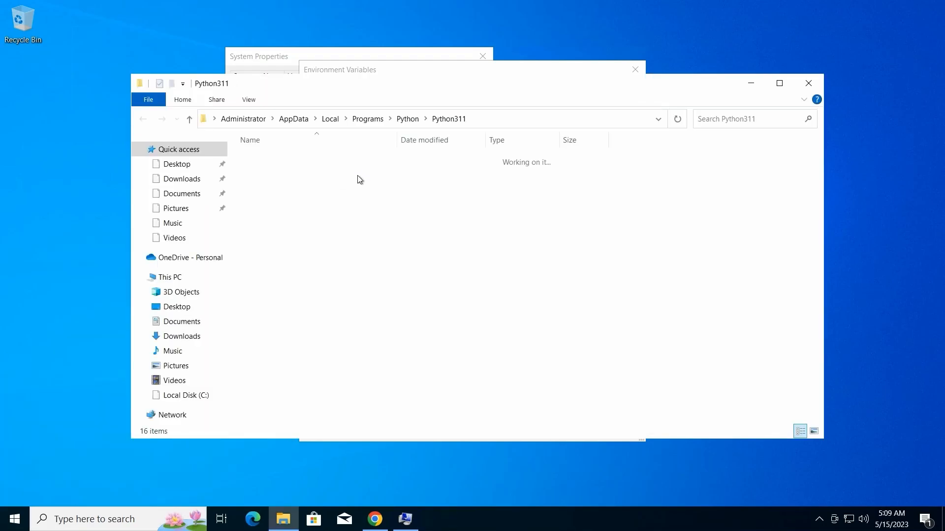
# Duplicate the python application file within the Python311 folder
pyautogui.click(259, 294)
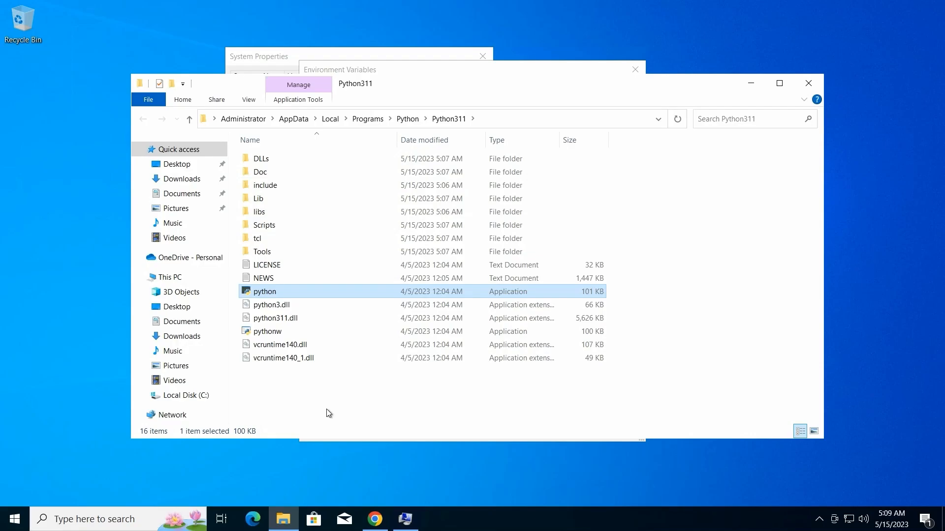
pyautogui.rightClick(267, 291)
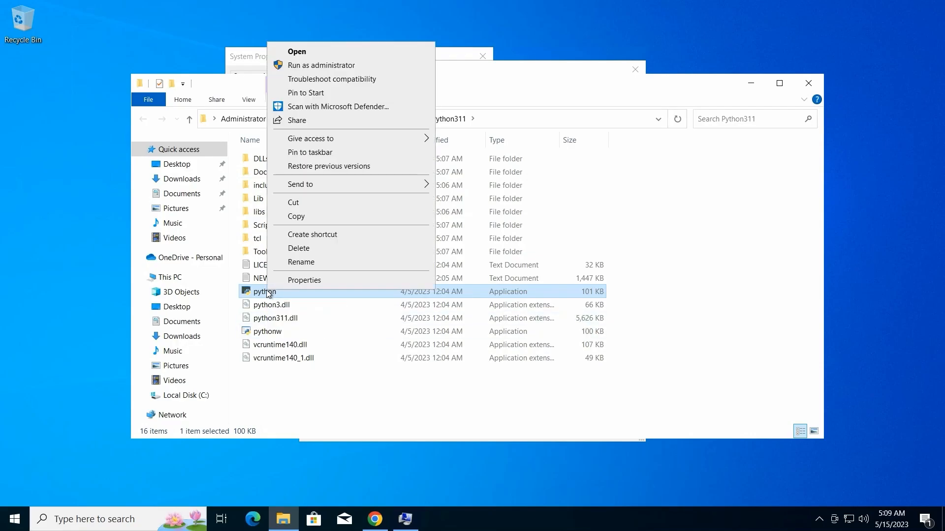
pyautogui.click(301, 218)
pyautogui.click(362, 405)
pyautogui.rightClick(361, 405)
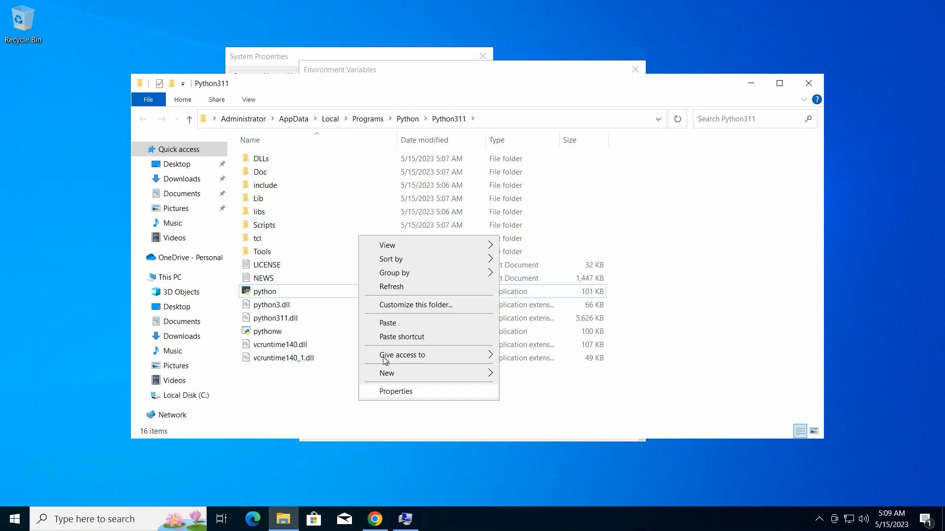
pyautogui.click(384, 325)
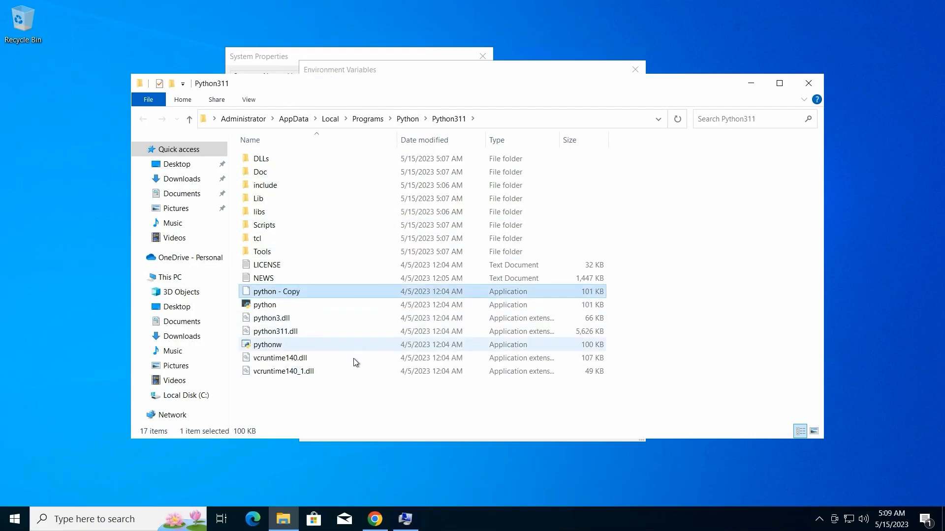
# Rename the duplicated python application file as python3
pyautogui.rightClick(315, 294)
pyautogui.click(325, 265)
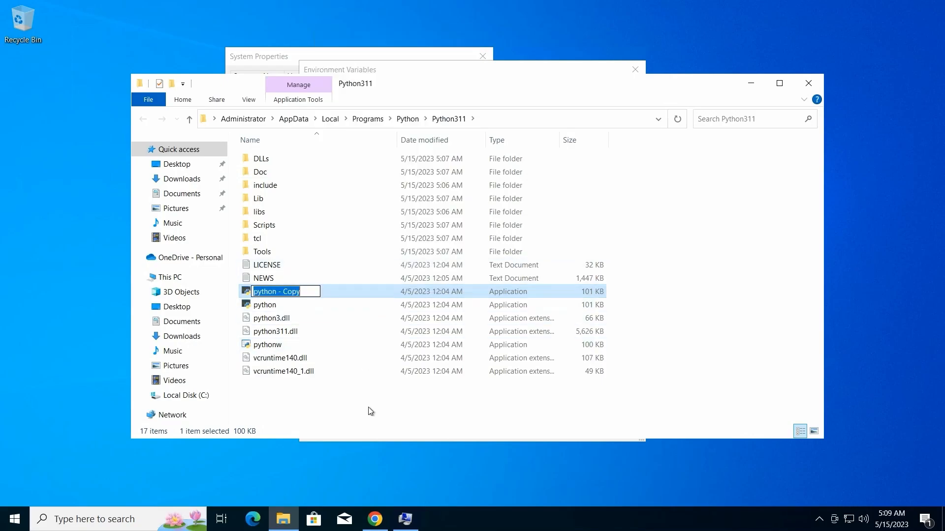
pyautogui.press('End')
pyautogui.press('BackSpace')
pyautogui.press('BackSpace')
pyautogui.press('BackSpace')
pyautogui.press('BackSpace')
pyautogui.press('BackSpace')
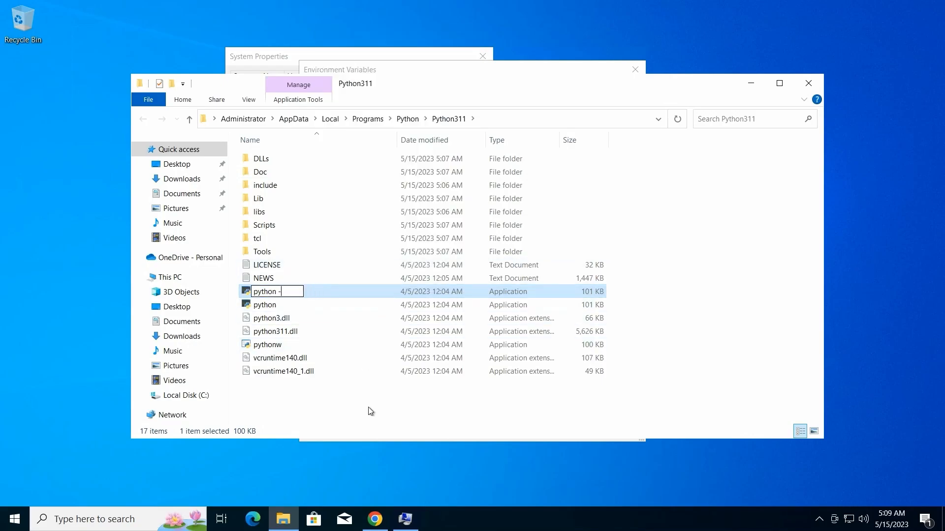
pyautogui.press('BackSpace')
pyautogui.press('BackSpace')
pyautogui.write('3')
pyautogui.press('Return')
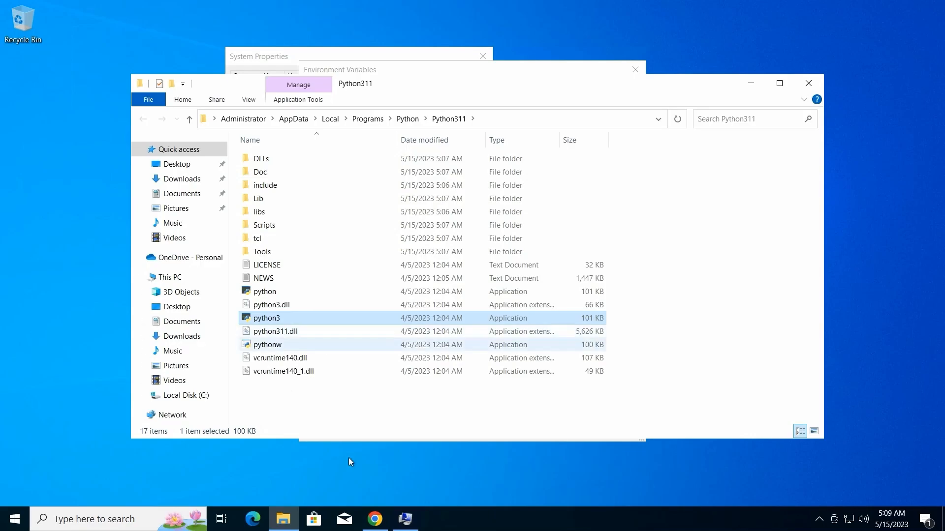
# Open Command Prompt and check the Python 3 version with python3 -V
pyautogui.click(14, 523)
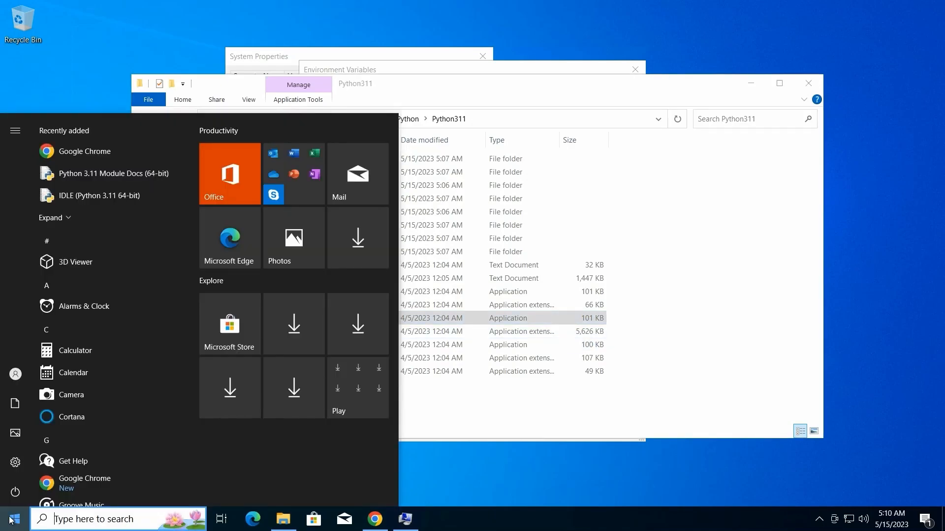
pyautogui.write('cmd')
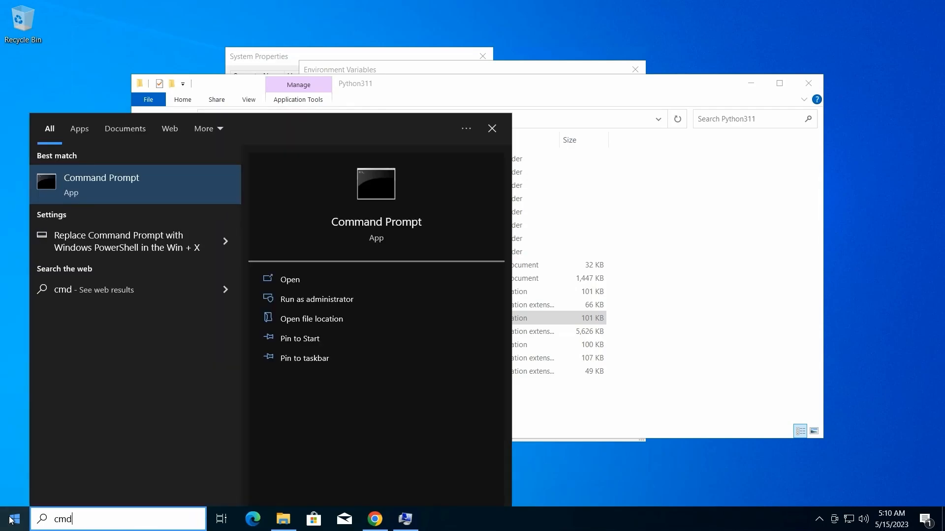
pyautogui.press('Return')
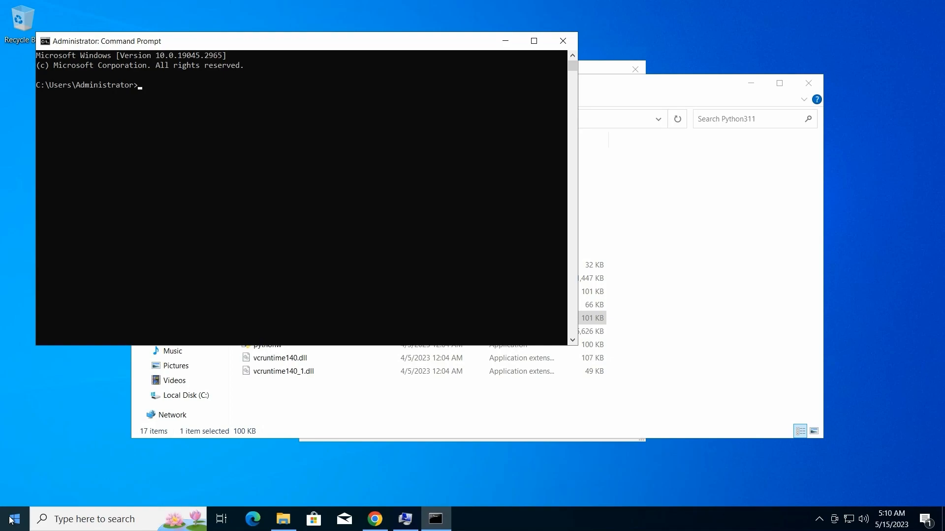
pyautogui.write('python3 -V')
pyautogui.press('Return')
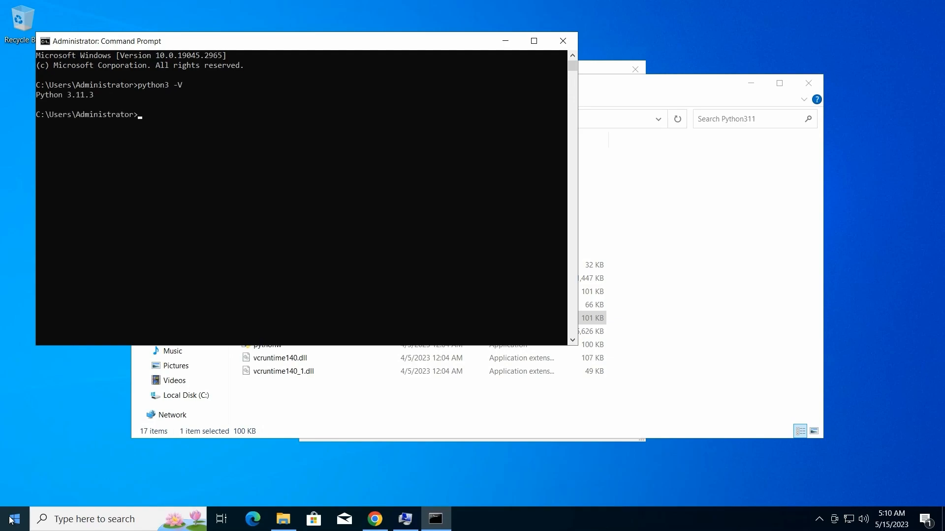
# Check which version the plain python command runs with python -V
pyautogui.write('python -V')
pyautogui.press('Return')
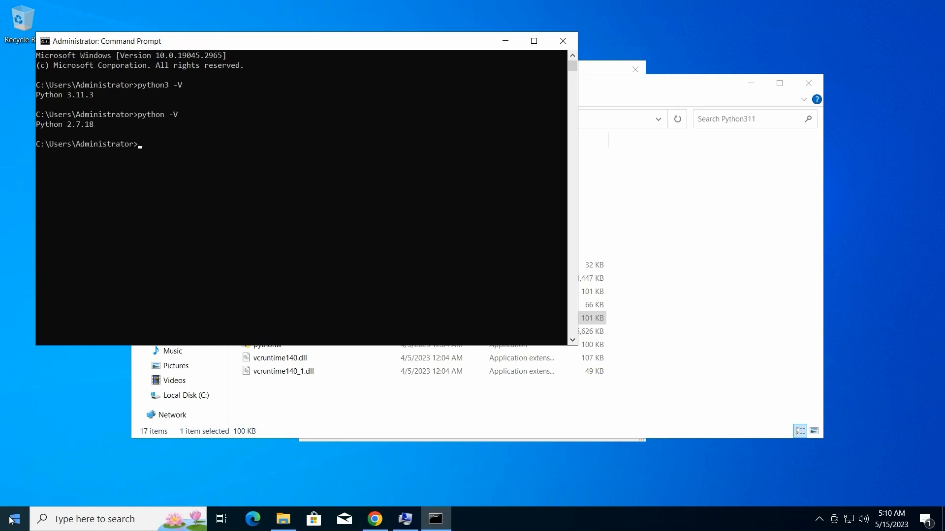